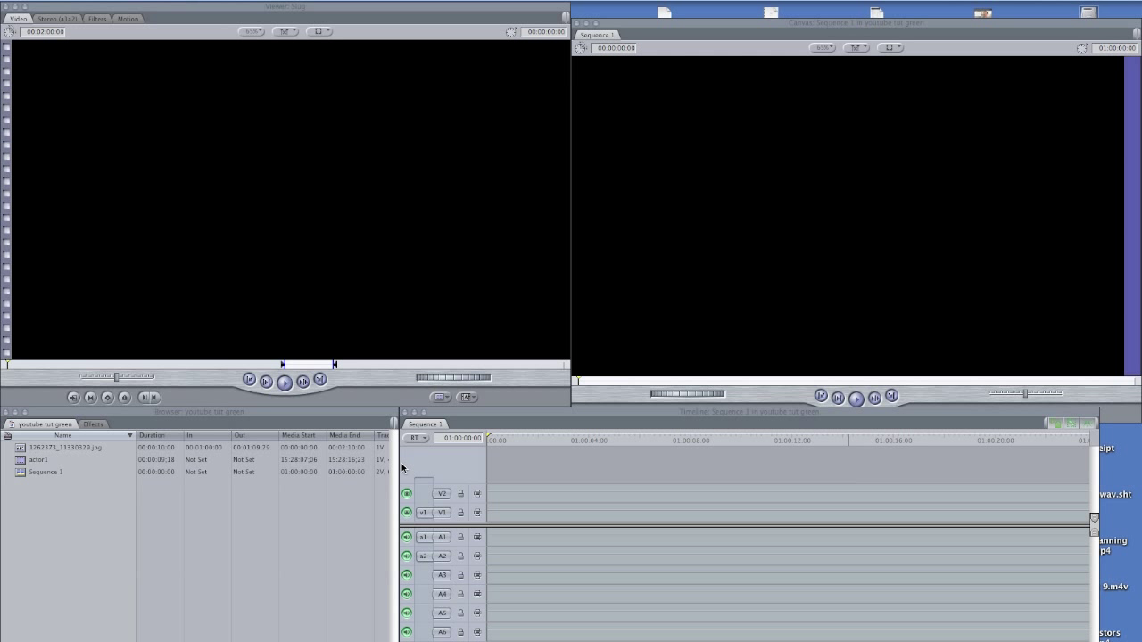
# Step: Place the actor1 clip on V2 with the river photo on V1 beneath it
pyautogui.doubleClick(25, 461)
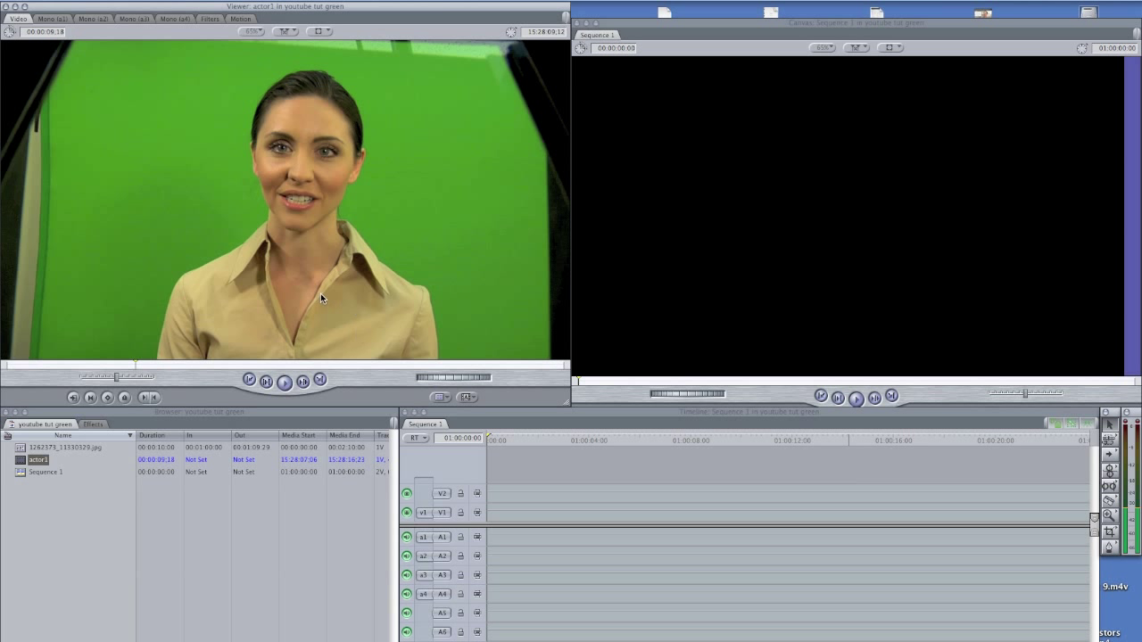
pyautogui.moveTo(320, 294); pyautogui.dragTo(631, 512)
pyautogui.moveTo(719, 513); pyautogui.dragTo(719, 488)
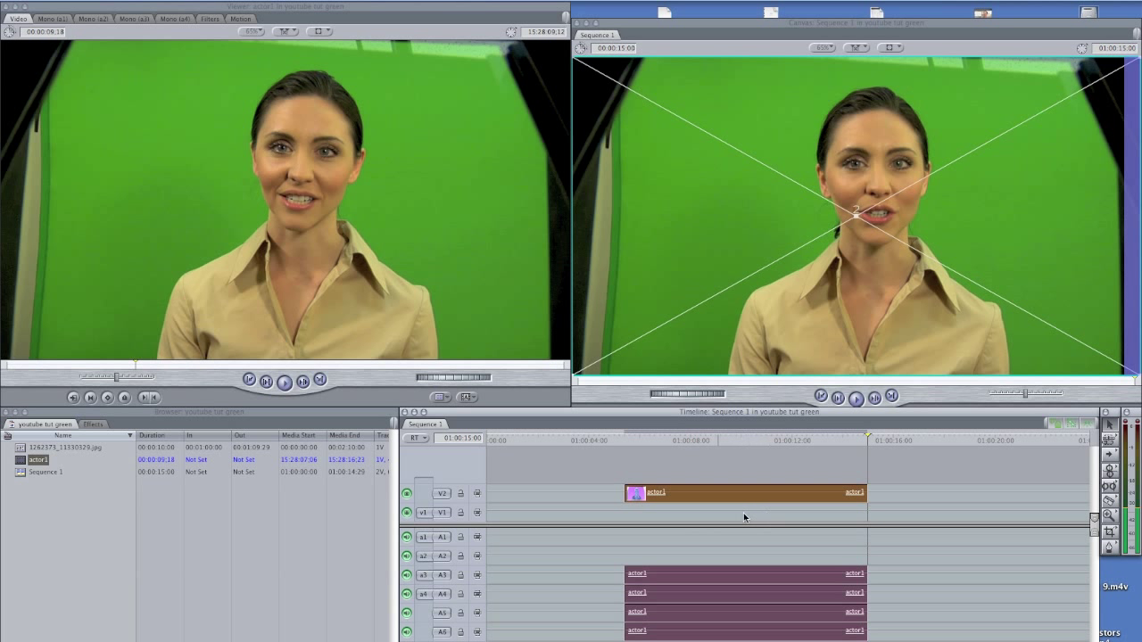
pyautogui.moveTo(25, 449); pyautogui.dragTo(639, 518)
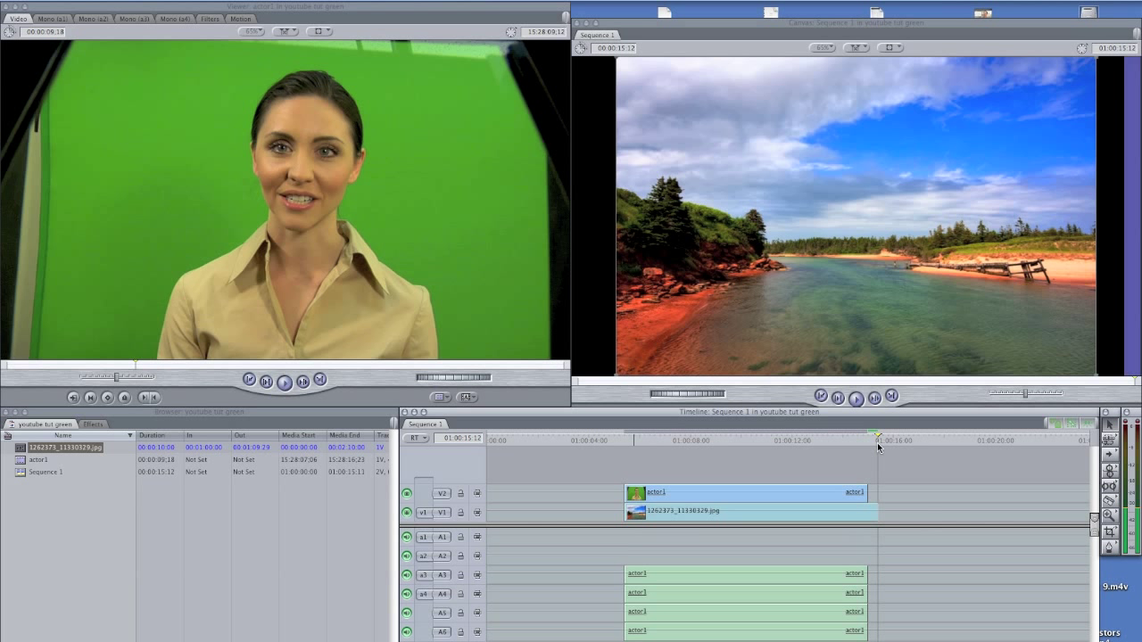
# Step: Trim the river photo's end to match actor1 and preview around 01:00:08
pyautogui.moveTo(880, 513); pyautogui.dragTo(867, 513)
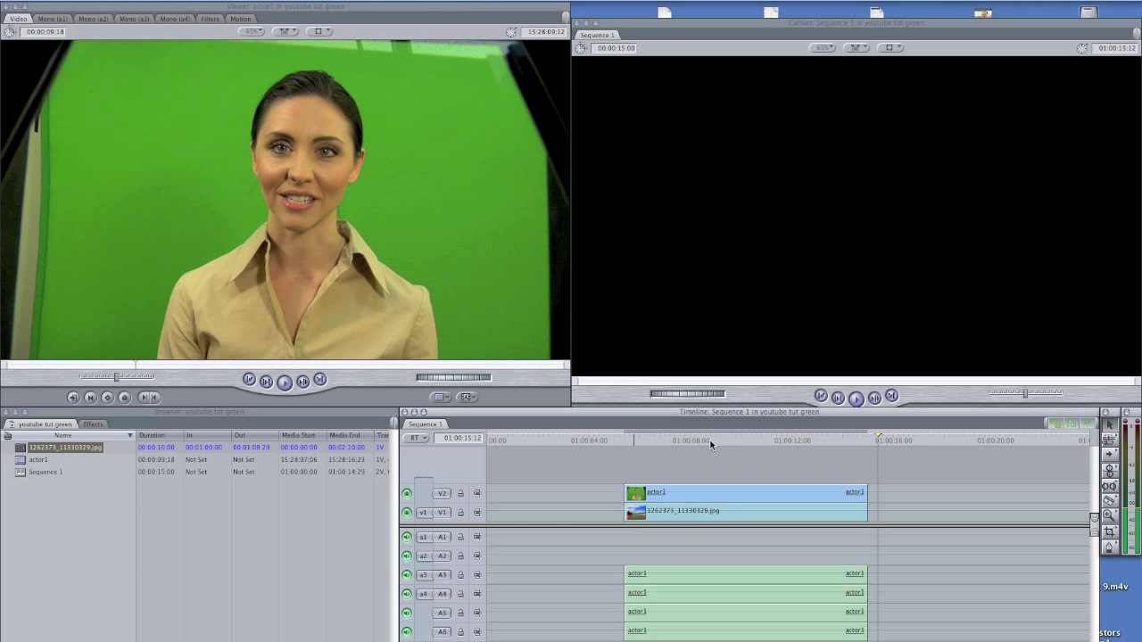
pyautogui.click(711, 443)
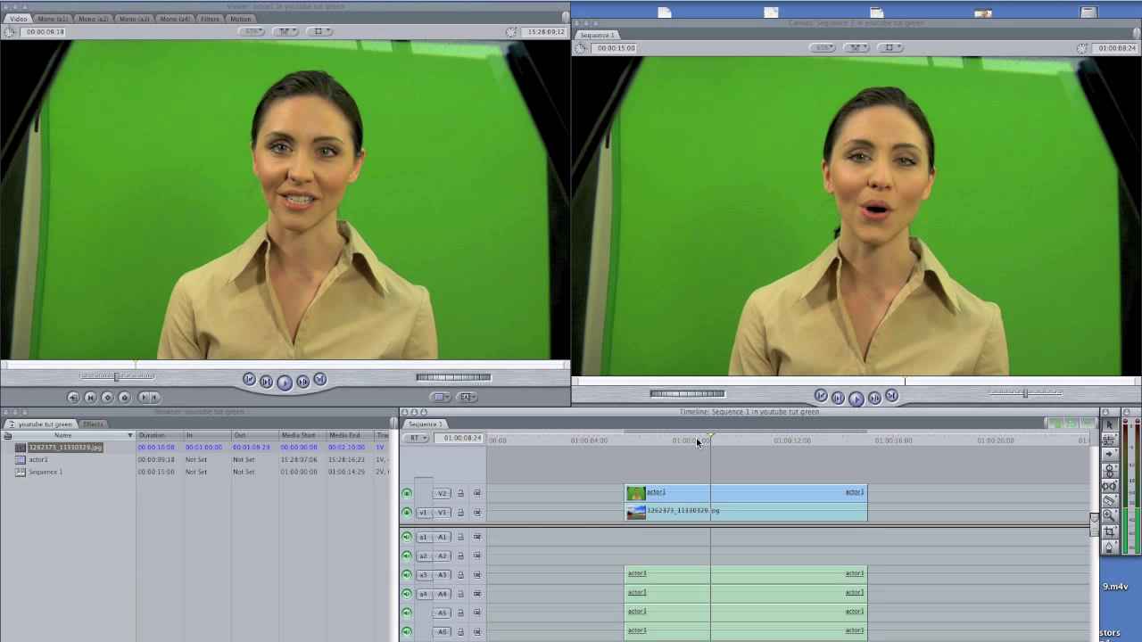
pyautogui.click(697, 443)
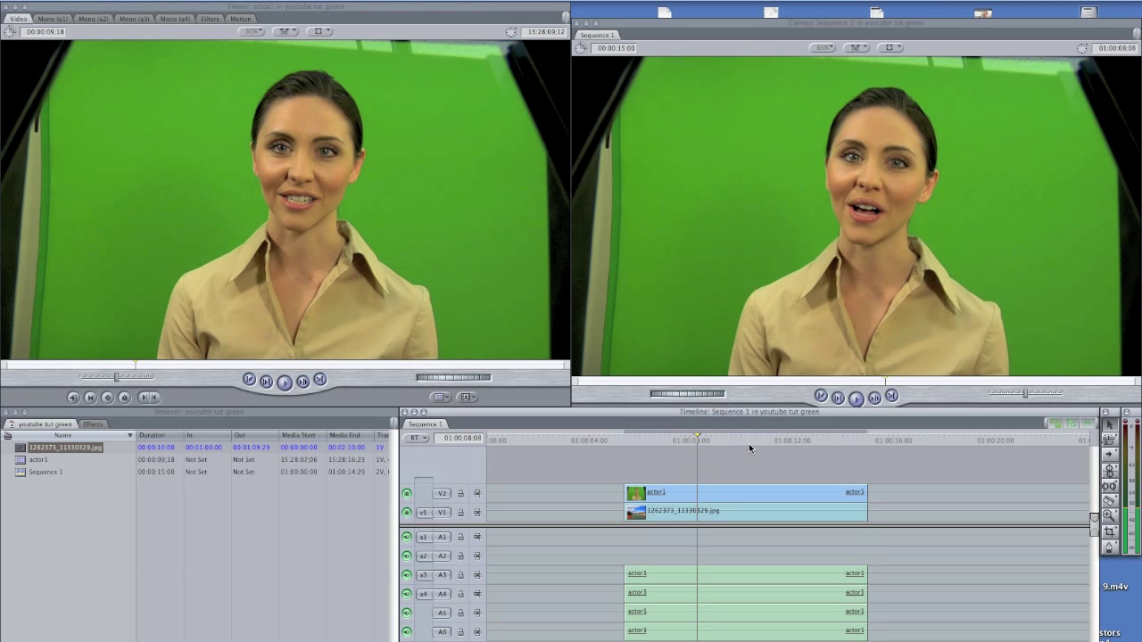
pyautogui.click(758, 490)
# Step: Send actor1 to a new Motion project named 'youtube' and launch Motion
pyautogui.rightClick(758, 489)
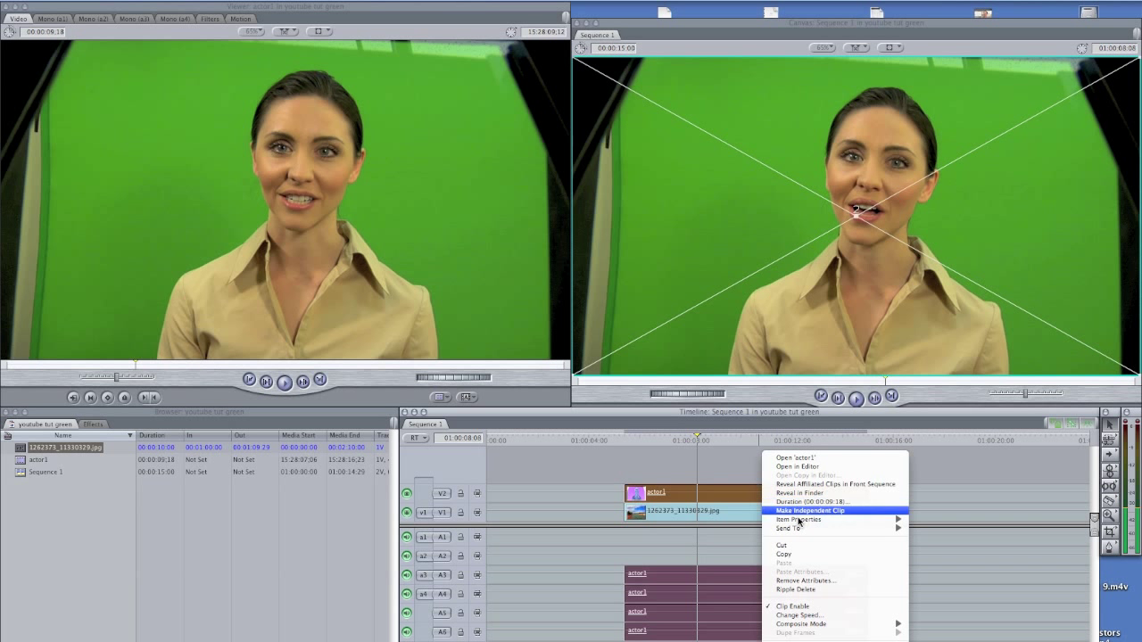
pyautogui.moveTo(823, 530)
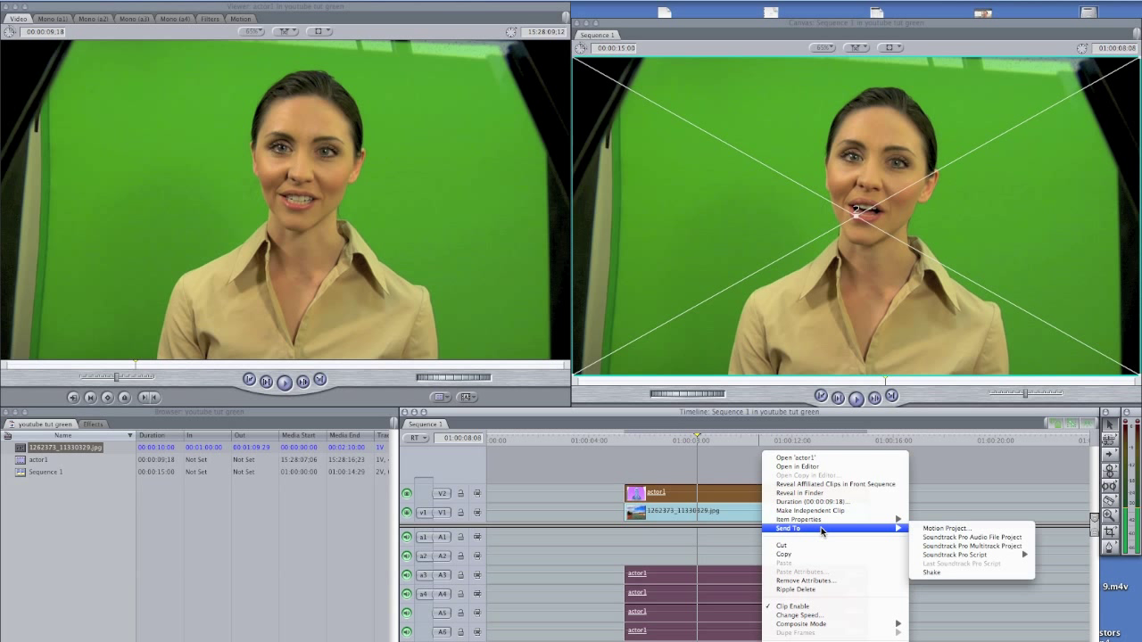
pyautogui.click(933, 530)
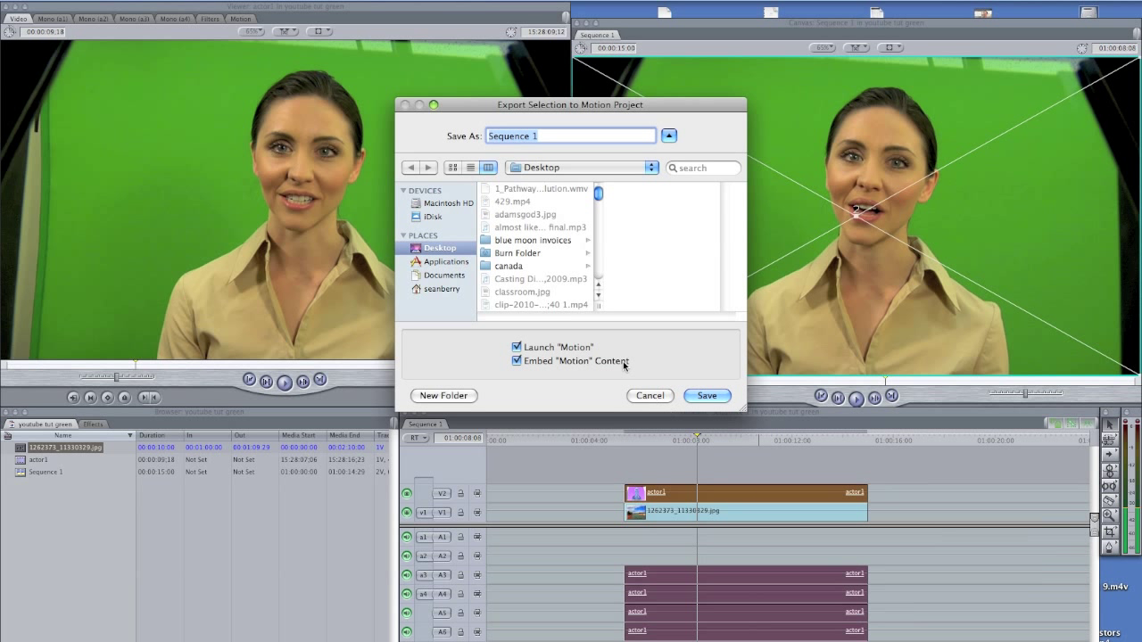
pyautogui.write('youtube')
pyautogui.click(706, 395)
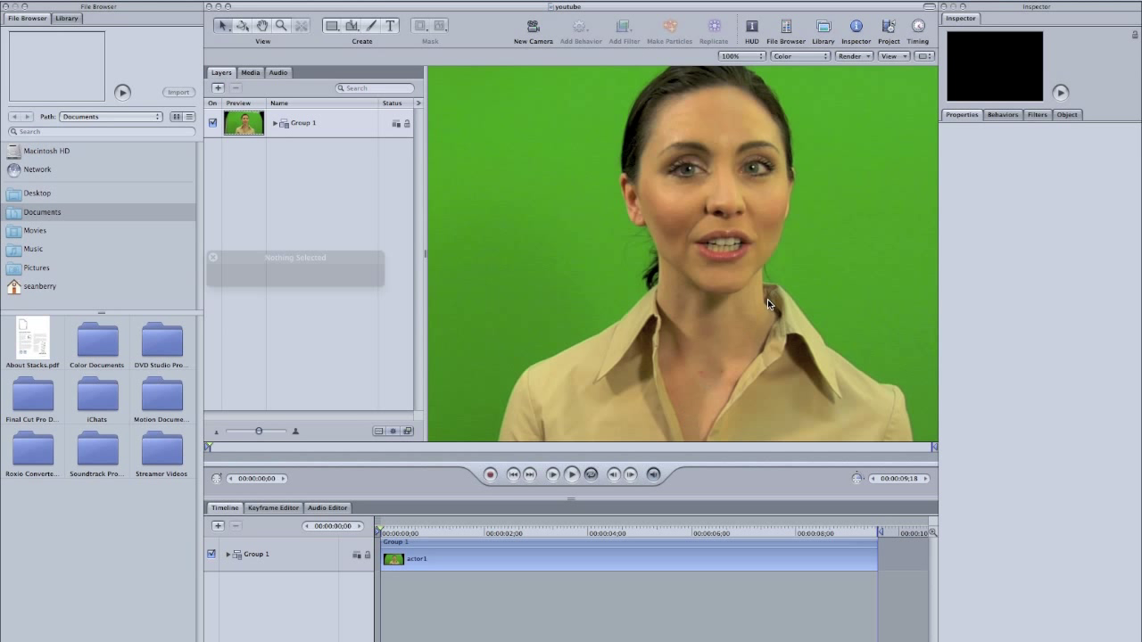
# Step: Set the canvas zoom to 50% and inspect the Group 1 and actor1 layers
pyautogui.click(746, 55)
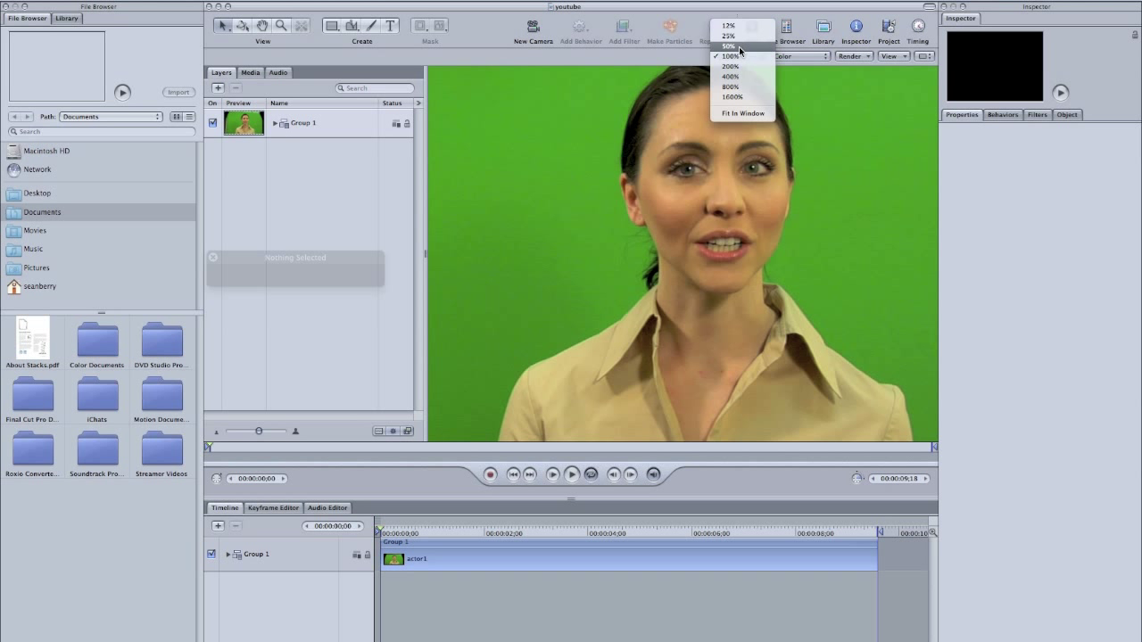
pyautogui.click(739, 47)
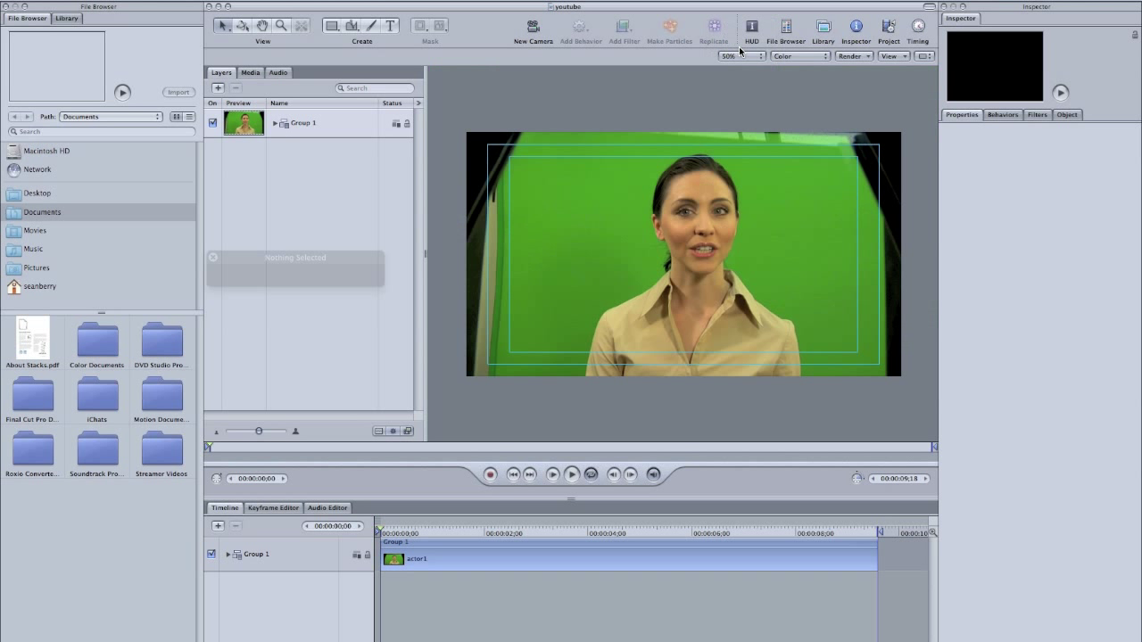
pyautogui.click(550, 531)
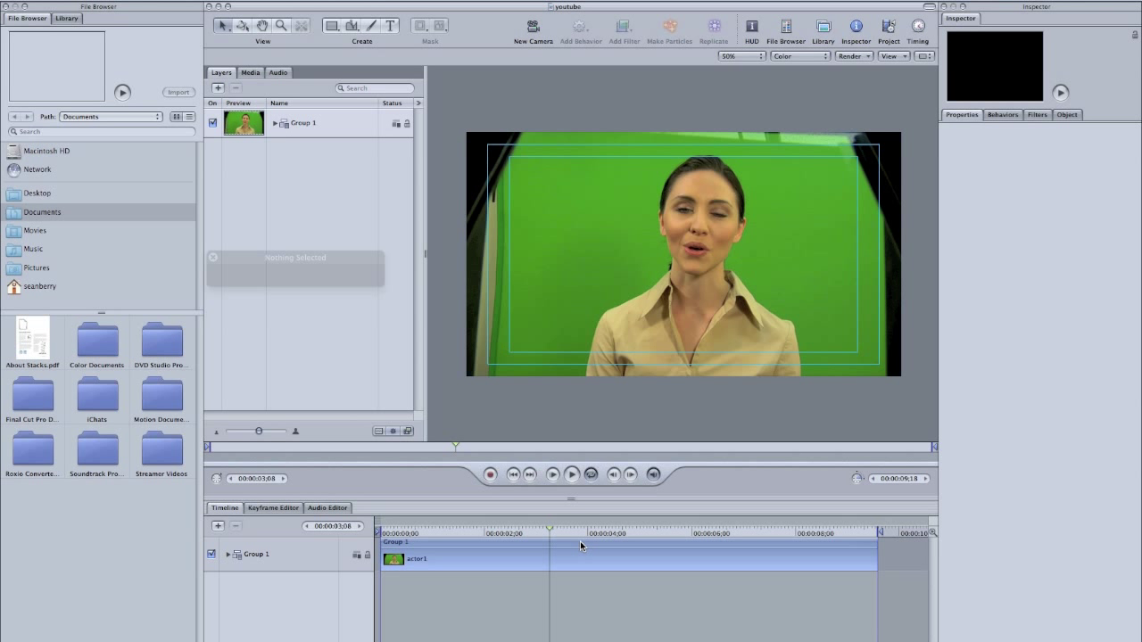
pyautogui.click(580, 540)
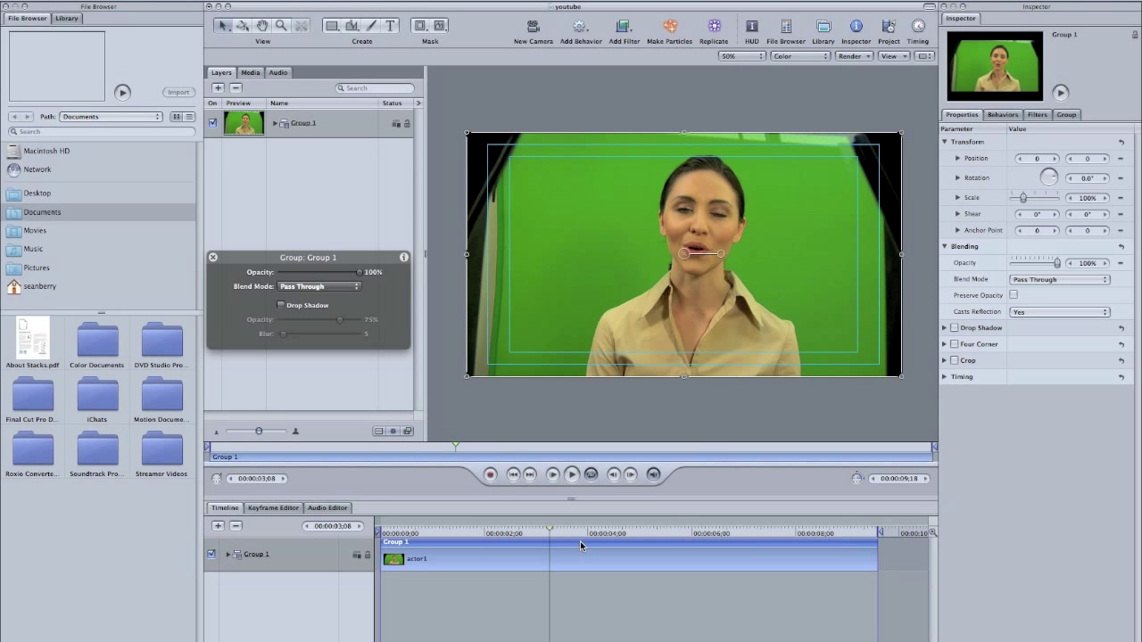
pyautogui.click(599, 535)
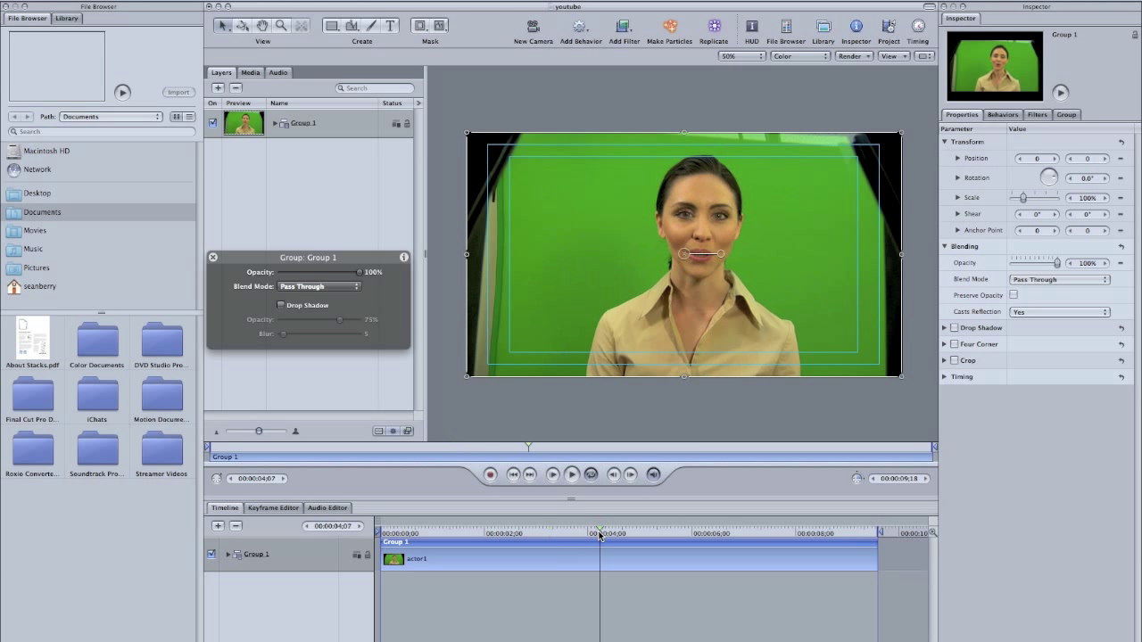
pyautogui.click(590, 566)
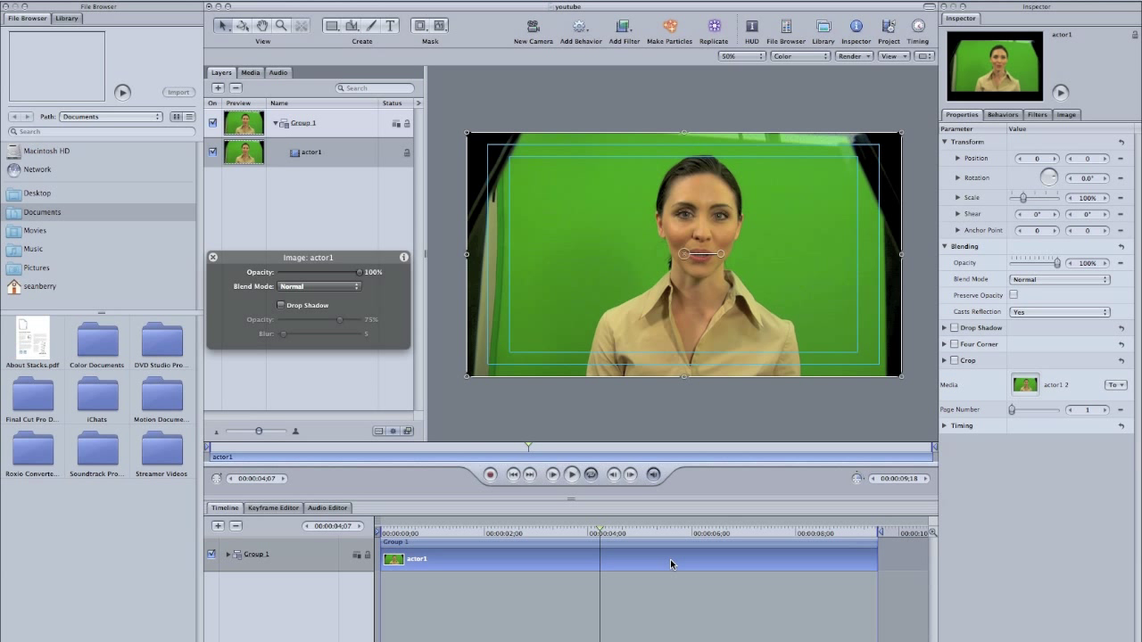
pyautogui.click(548, 543)
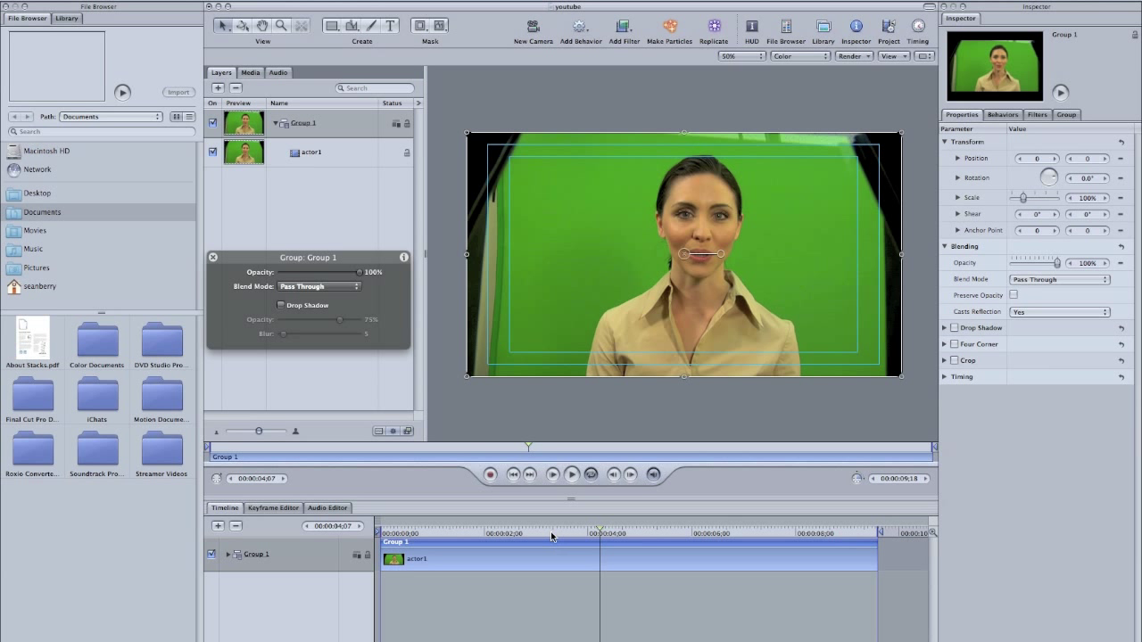
# Step: Apply Keying > Primatte RT to Group 1 and set its Output Type to Matte
pyautogui.click(622, 30)
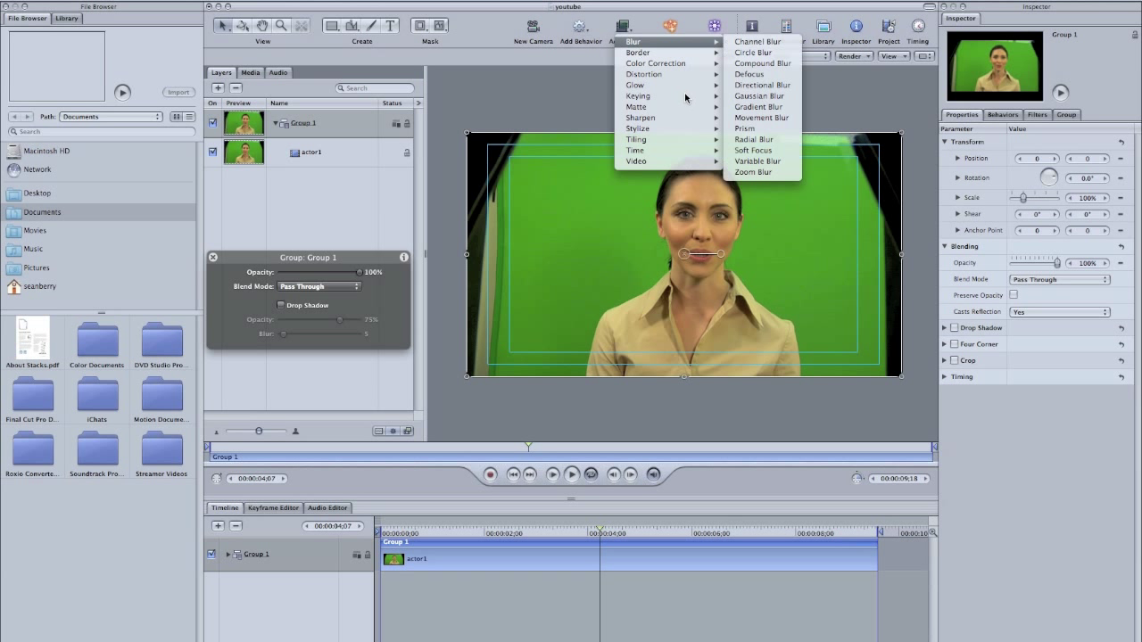
pyautogui.moveTo(684, 95)
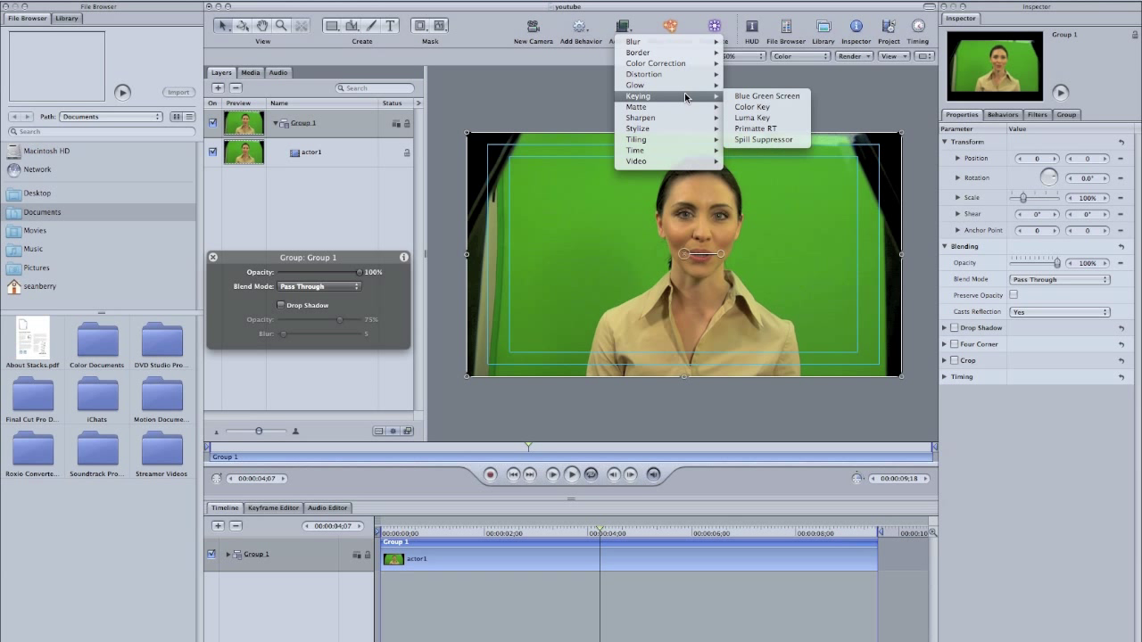
pyautogui.click(763, 130)
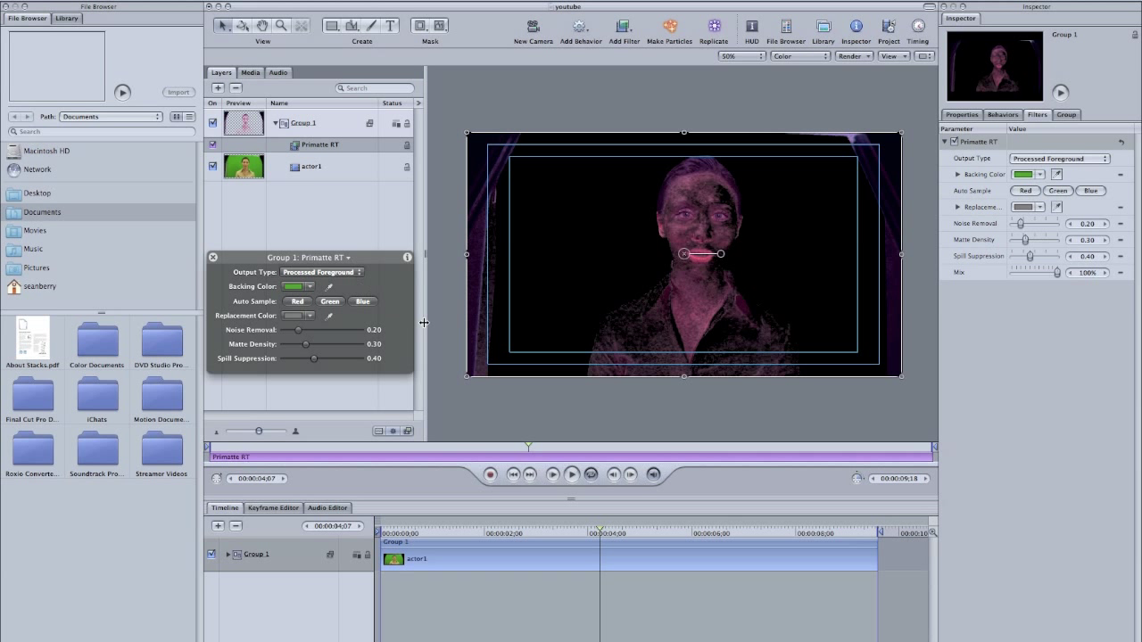
pyautogui.click(308, 274)
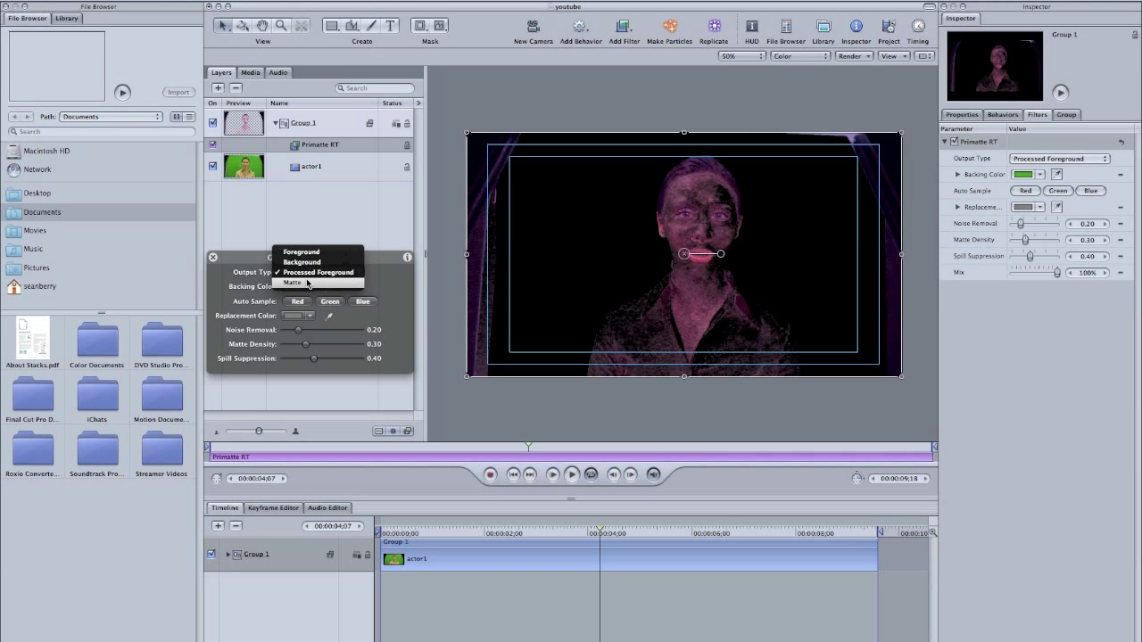
pyautogui.click(307, 283)
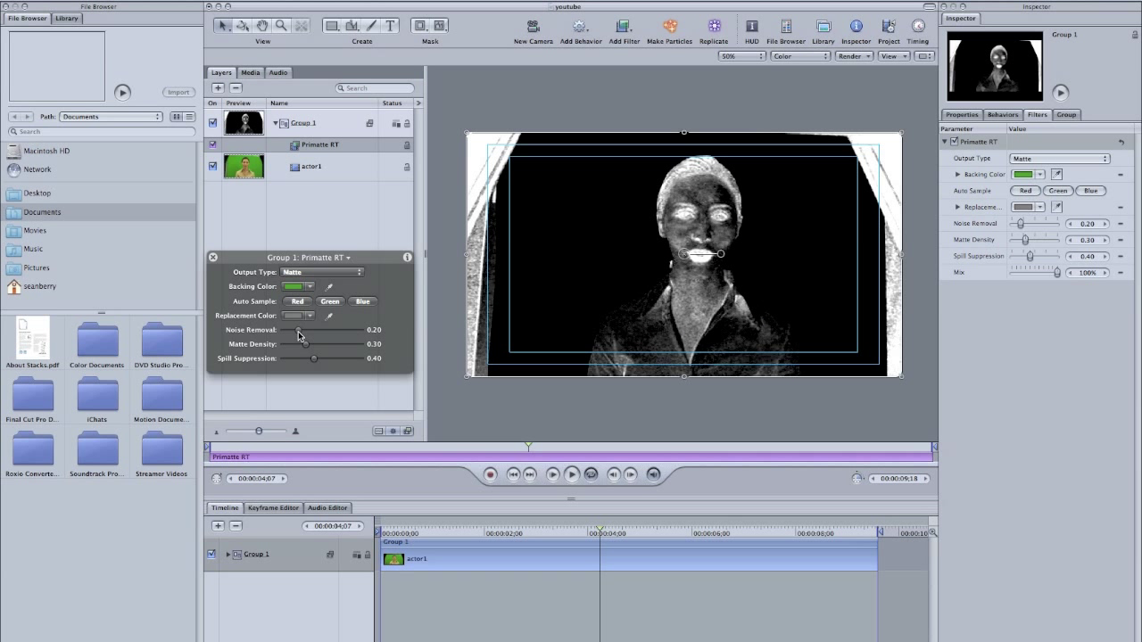
# Step: Set Primatte RT Matte Density to 0.16 and Noise Removal to 0.07
pyautogui.moveTo(299, 332); pyautogui.dragTo(280, 331)
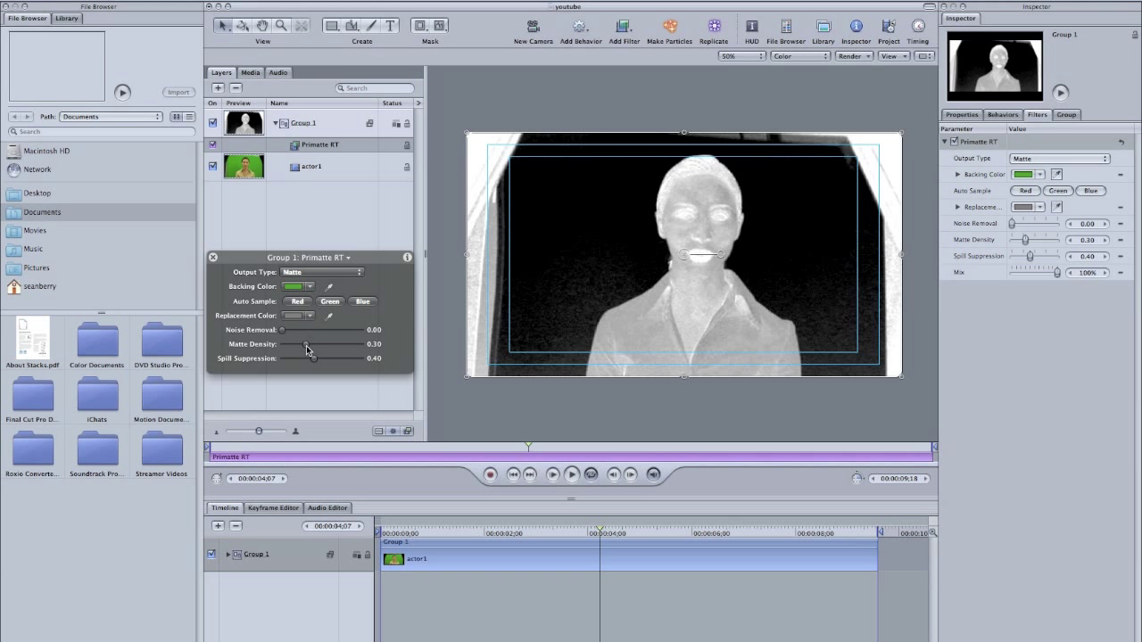
pyautogui.moveTo(306, 345); pyautogui.dragTo(295, 345)
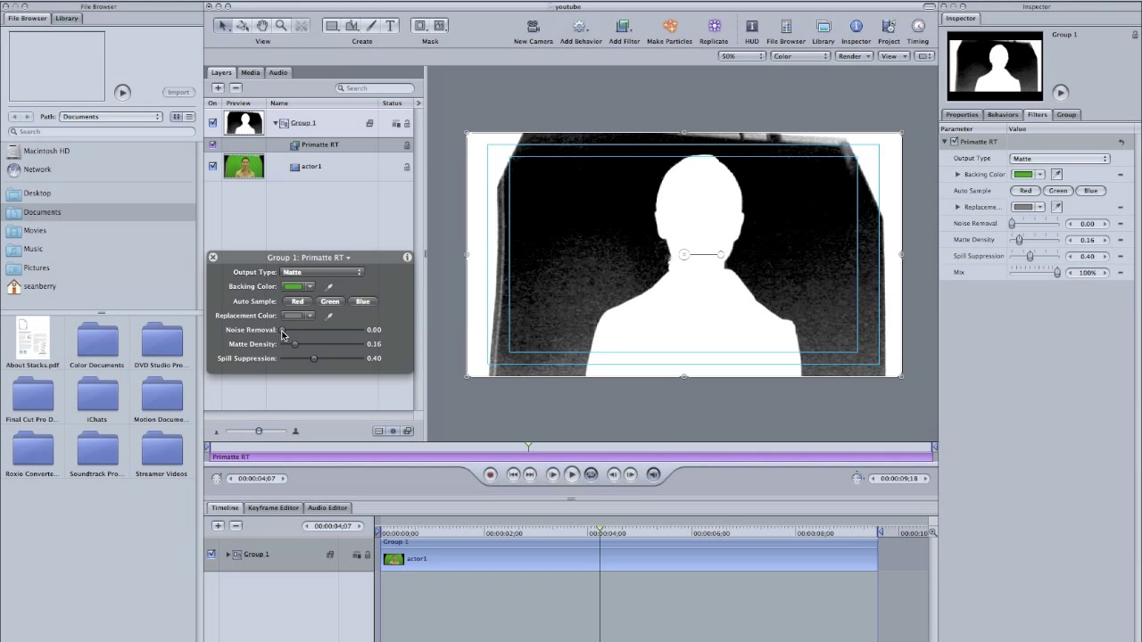
pyautogui.moveTo(282, 331); pyautogui.dragTo(298, 332)
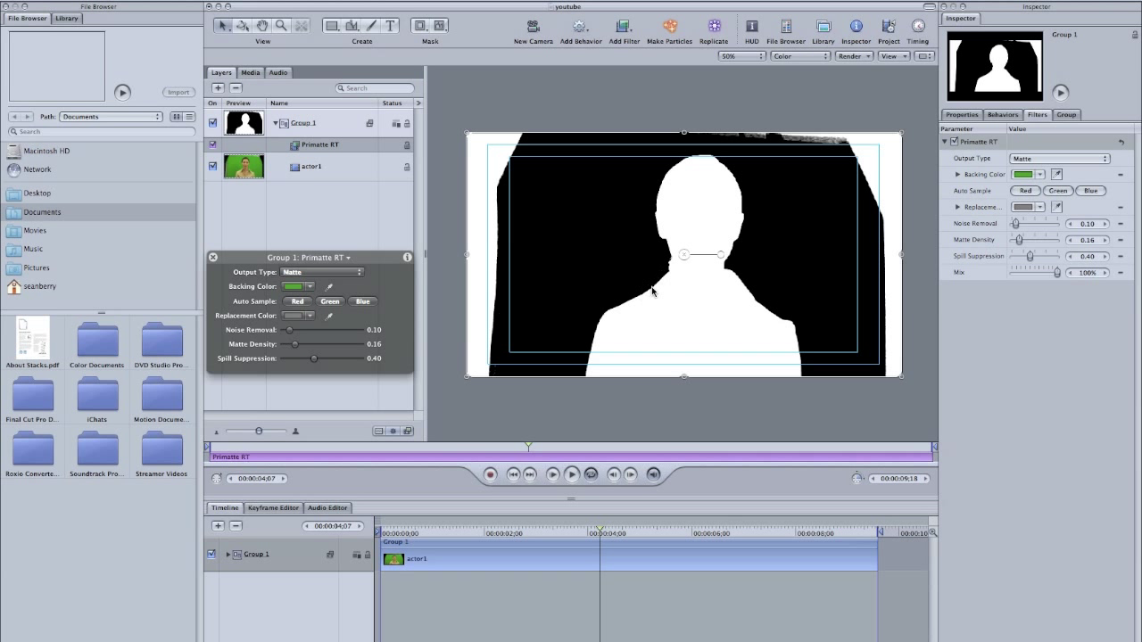
pyautogui.moveTo(289, 331); pyautogui.dragTo(287, 331)
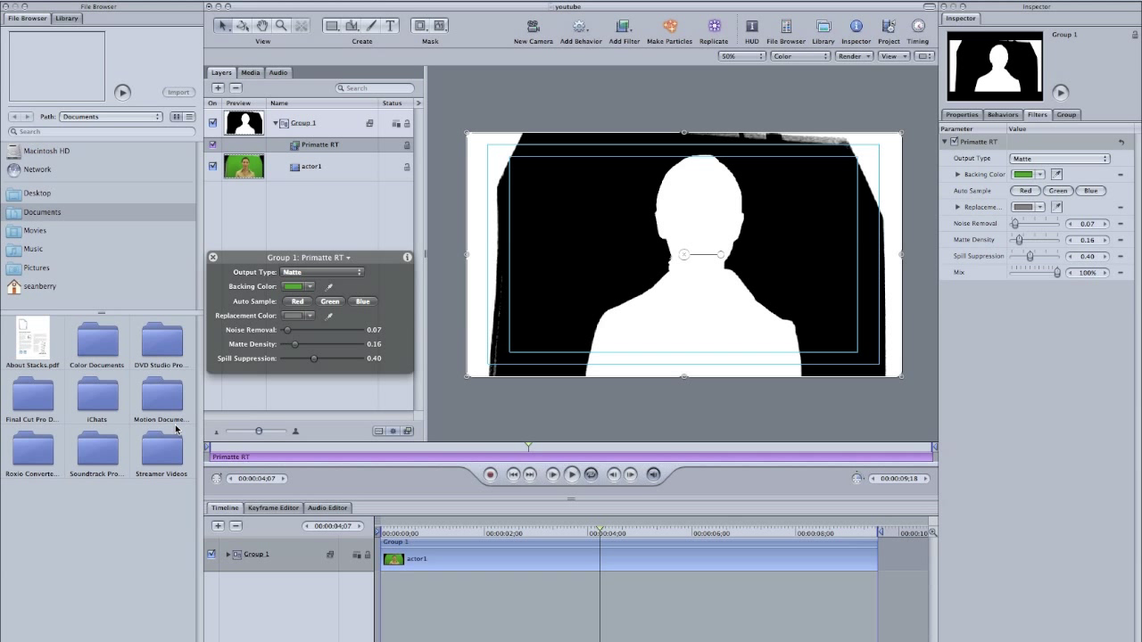
pyautogui.click(314, 274)
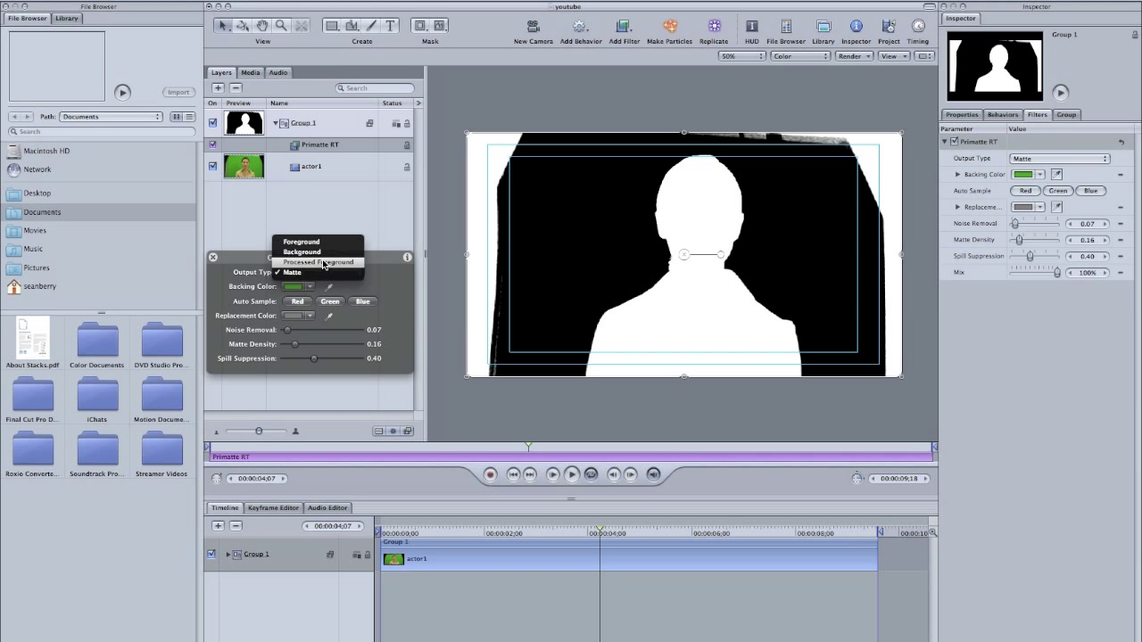
# Step: Switch Primatte RT output to Processed Foreground and lower Spill Suppression to about 0.25
pyautogui.click(321, 262)
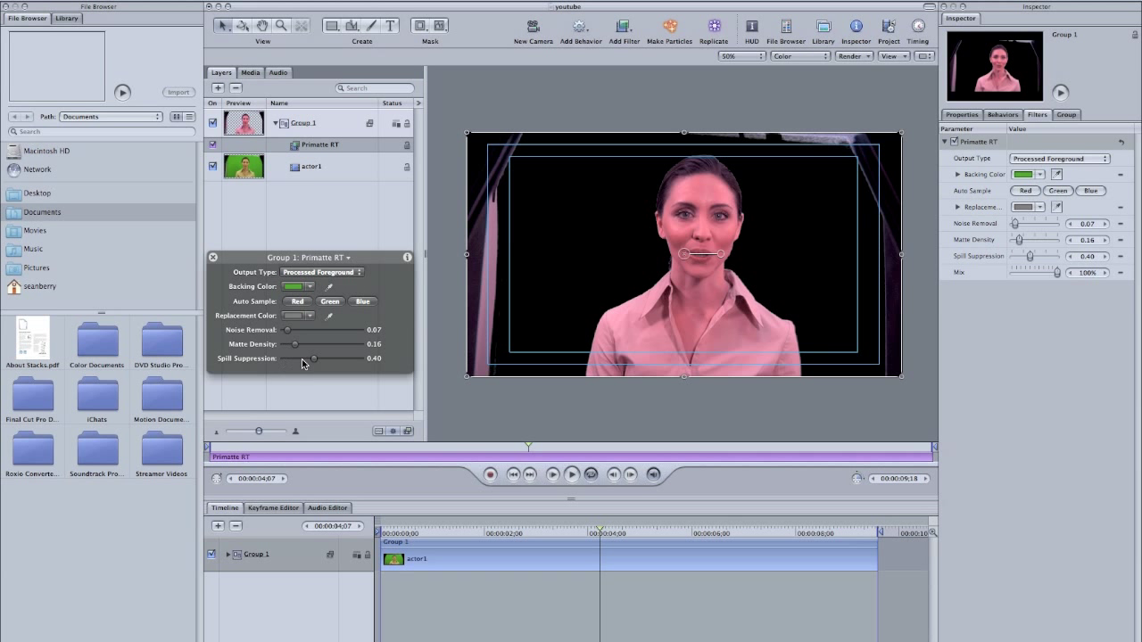
pyautogui.moveTo(314, 360); pyautogui.dragTo(306, 360)
pyautogui.moveTo(305, 360)
pyautogui.mouseDown()
pyautogui.moveTo(294, 360)
pyautogui.moveTo(321, 363)
pyautogui.mouseUp()
pyautogui.moveTo(316, 362); pyautogui.dragTo(312, 362)
pyautogui.moveTo(313, 360); pyautogui.dragTo(304, 360)
# Step: Save the youtube Motion project from the File menu
pyautogui.click(49, 0)
pyautogui.moveTo(90, 0)
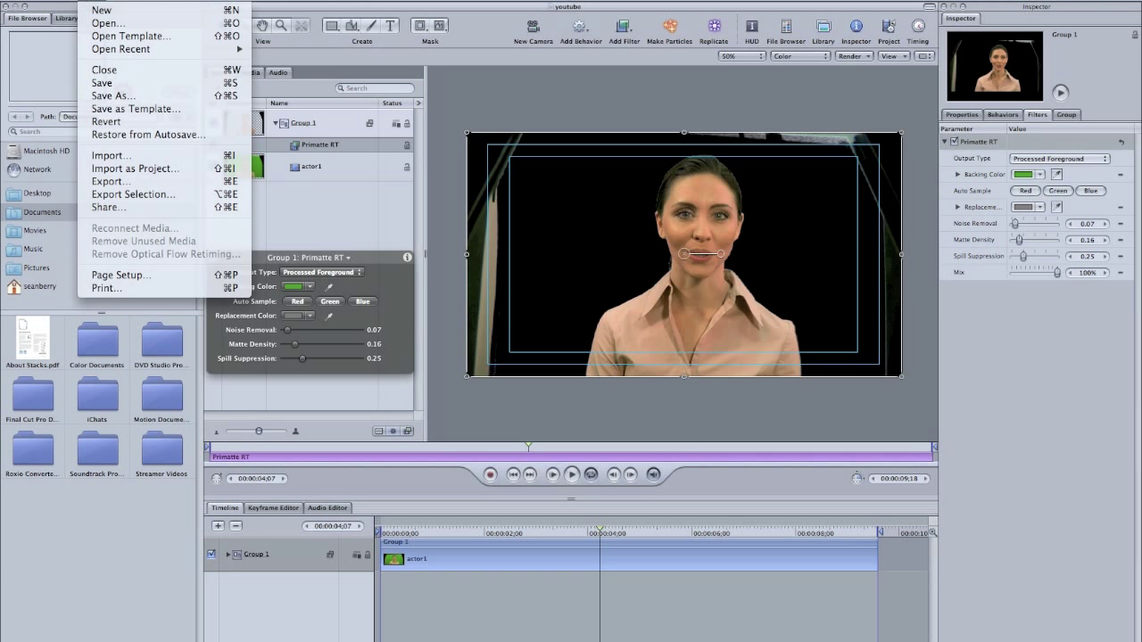
pyautogui.click(102, 84)
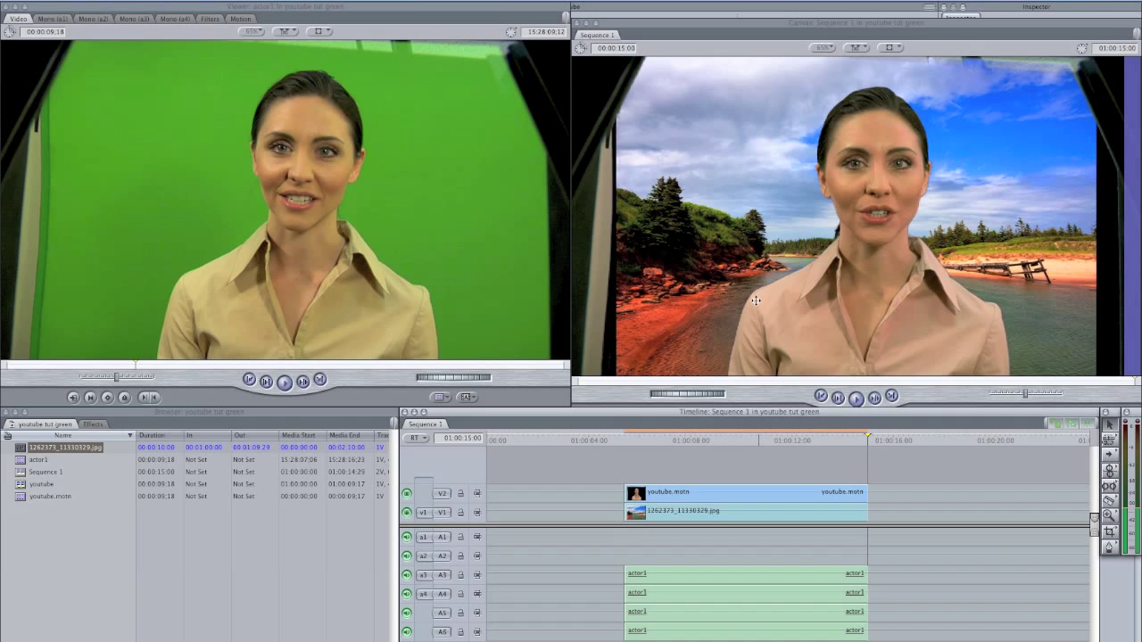
# Step: In youtube.motn's Motion tab, set Crop to Left 19, Right 16, Top 6
pyautogui.doubleClick(702, 495)
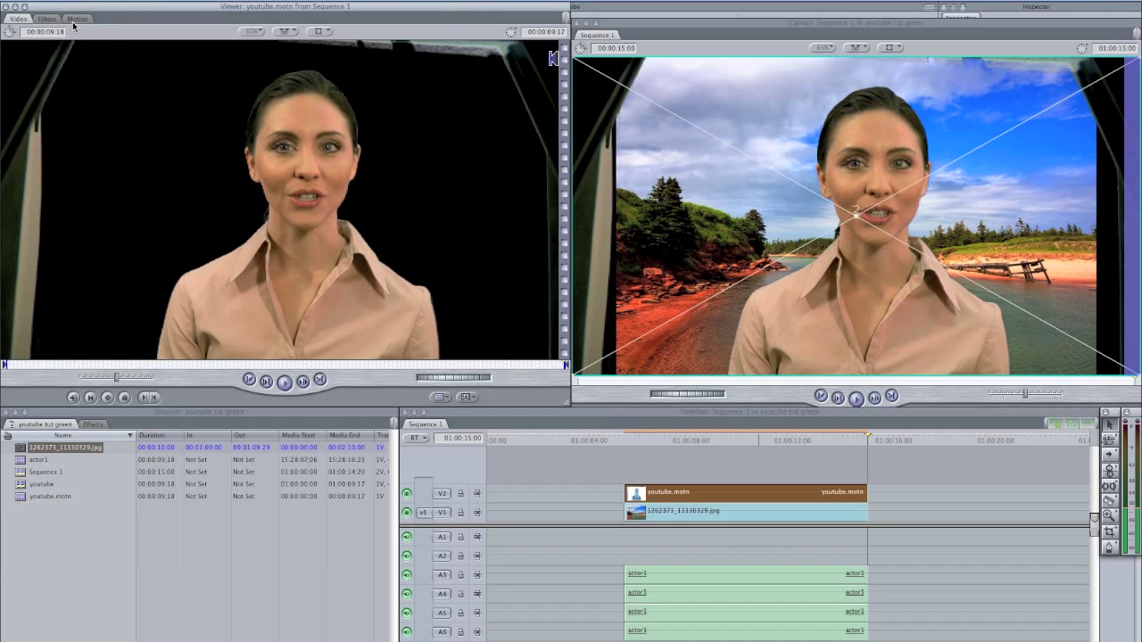
pyautogui.click(76, 19)
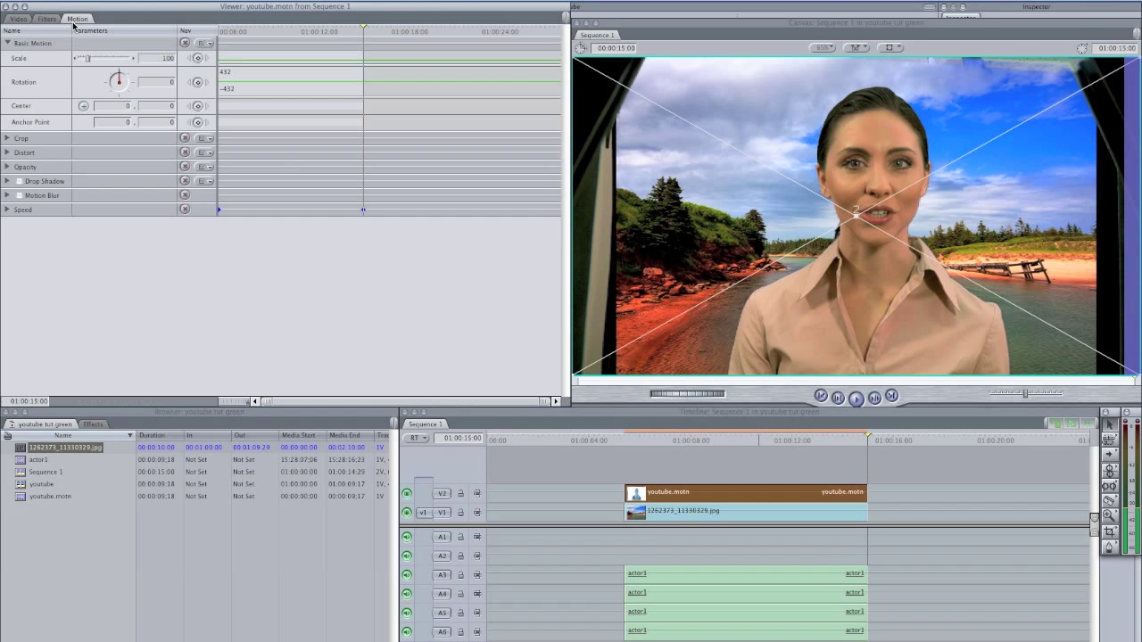
pyautogui.click(8, 138)
pyautogui.moveTo(77, 157); pyautogui.dragTo(80, 190)
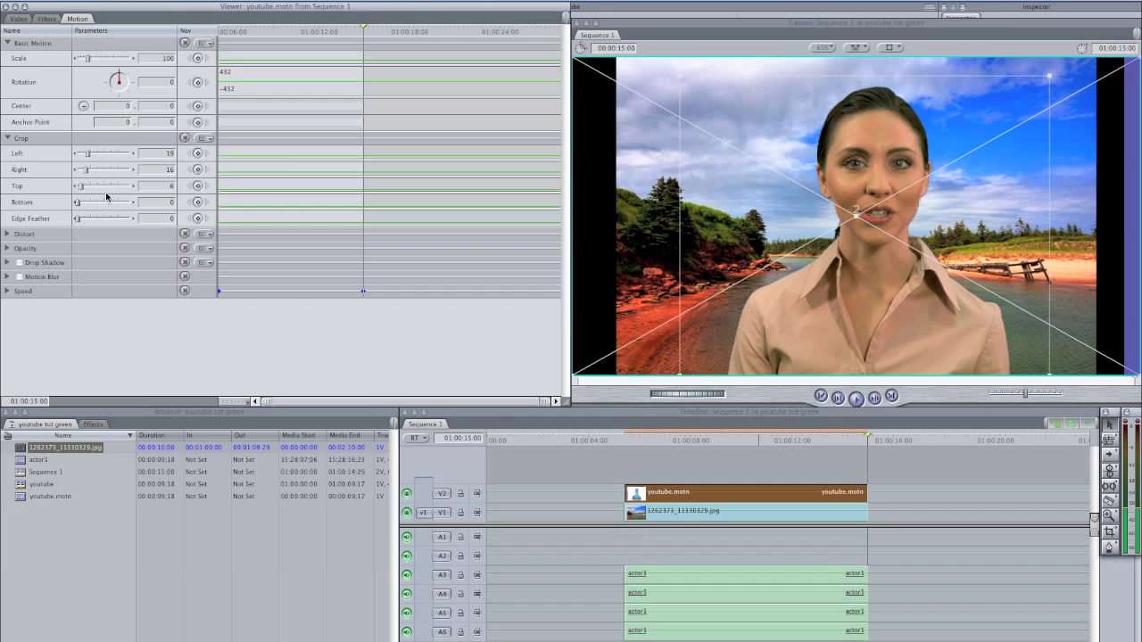
pyautogui.click(738, 513)
# Step: Raise the river photo's Scale from 60 to 77 and preview near 01:00:08
pyautogui.doubleClick(738, 512)
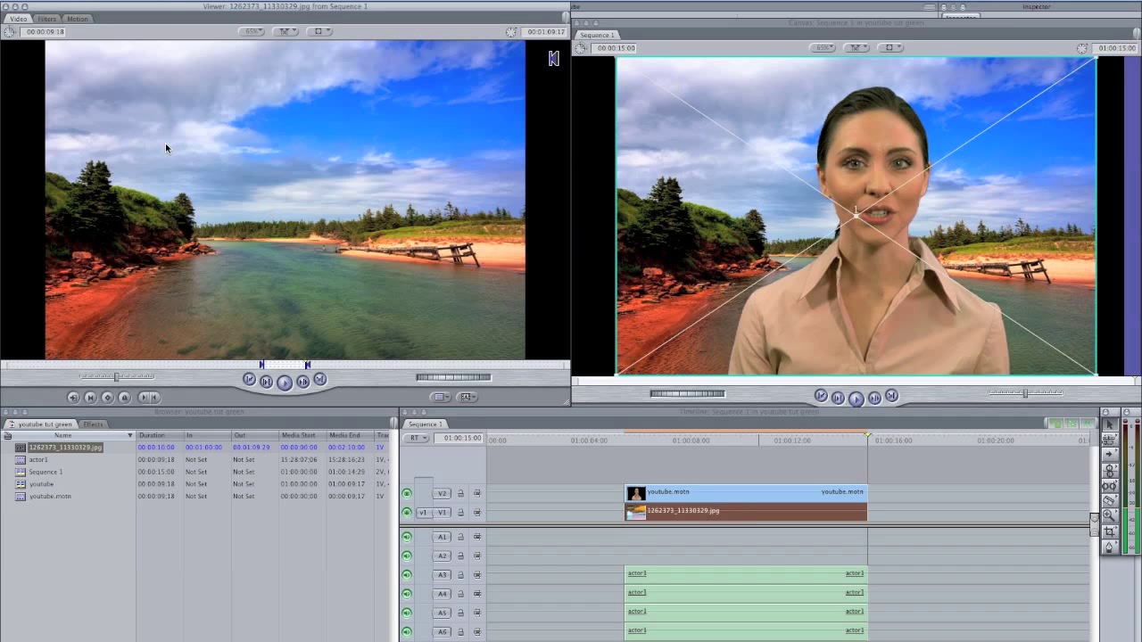
pyautogui.click(83, 20)
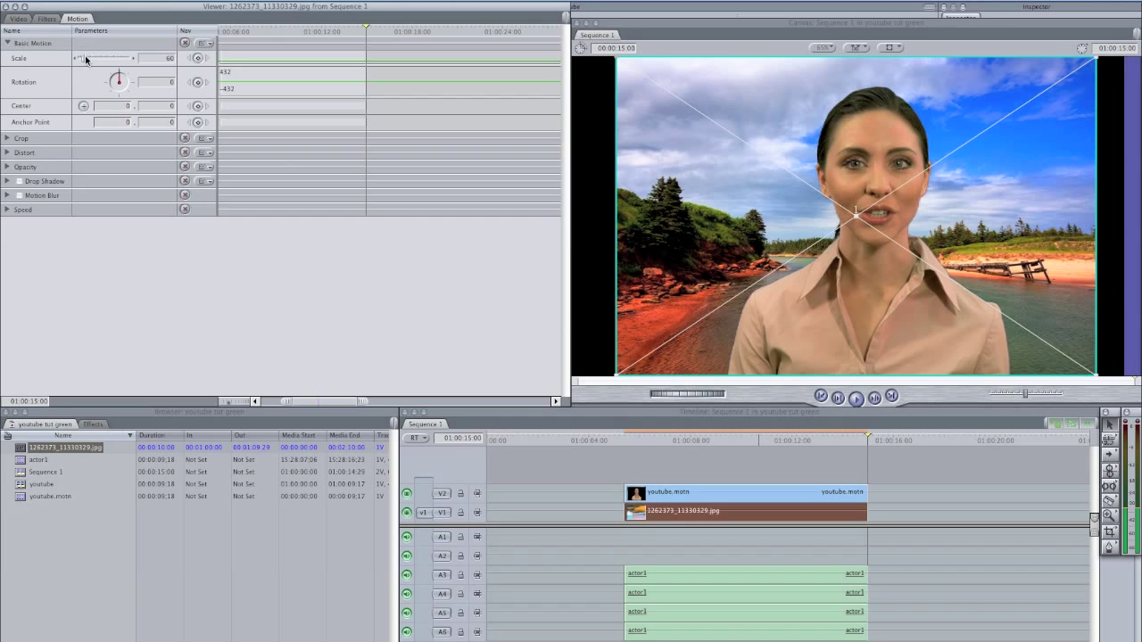
pyautogui.moveTo(84, 58); pyautogui.dragTo(87, 59)
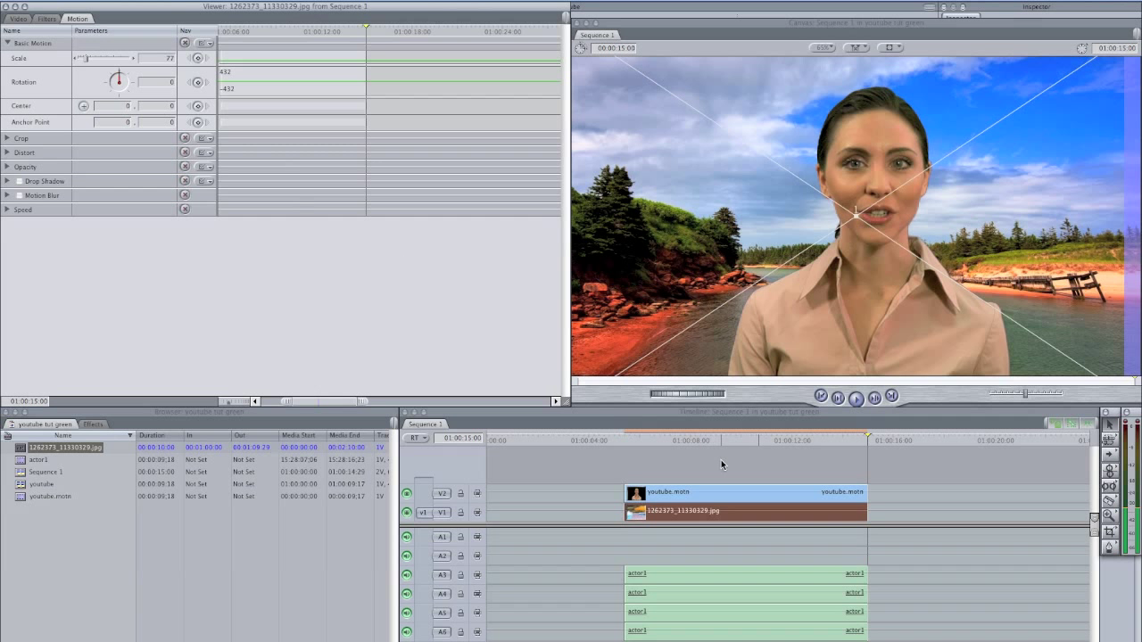
pyautogui.moveTo(673, 437); pyautogui.dragTo(711, 438)
# Step: Drag the Color Corrector filter from the Effects tab onto youtube.motn
pyautogui.click(91, 425)
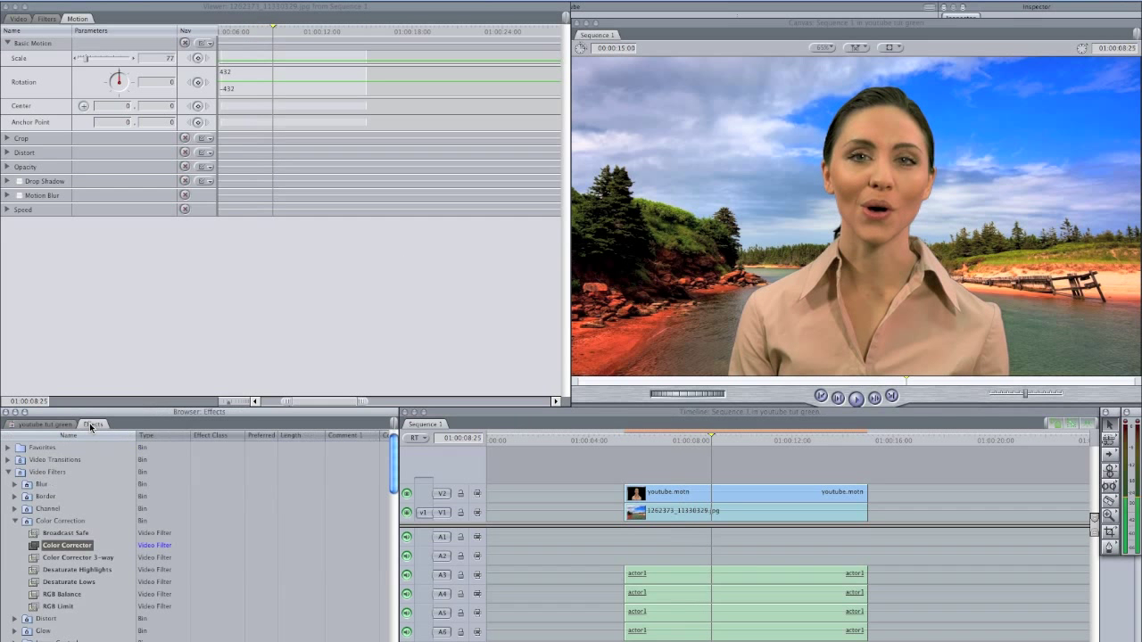
pyautogui.click(65, 546)
pyautogui.moveTo(46, 545); pyautogui.dragTo(712, 504)
# Step: In the Color Corrector, raise the actress's Whites and Mids and slightly lower Blacks
pyautogui.click(737, 492)
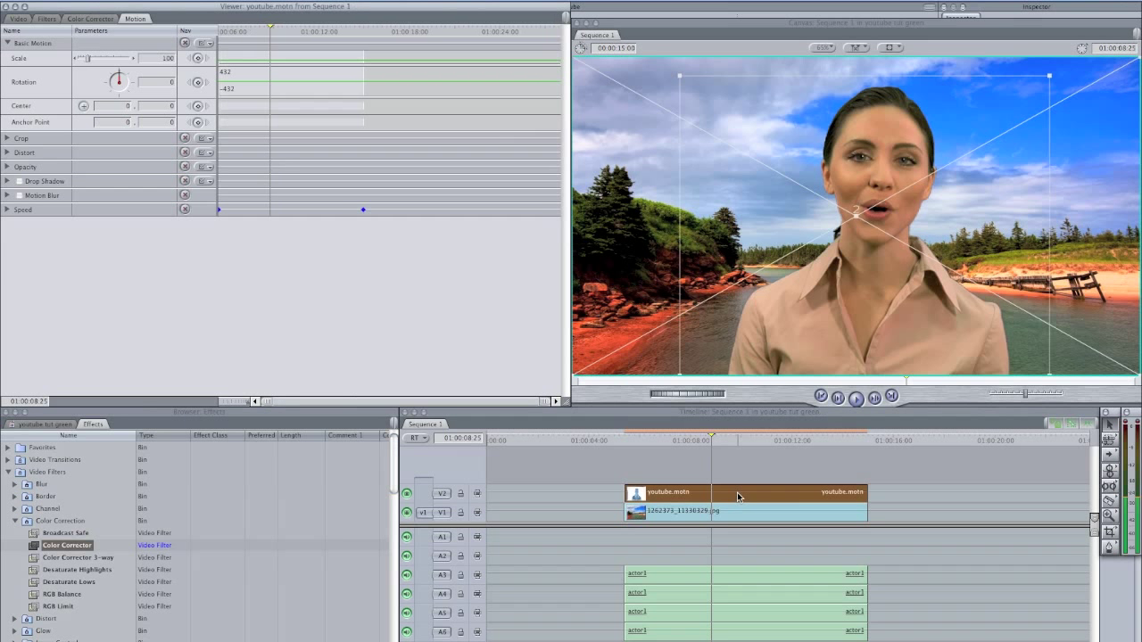
pyautogui.doubleClick(737, 492)
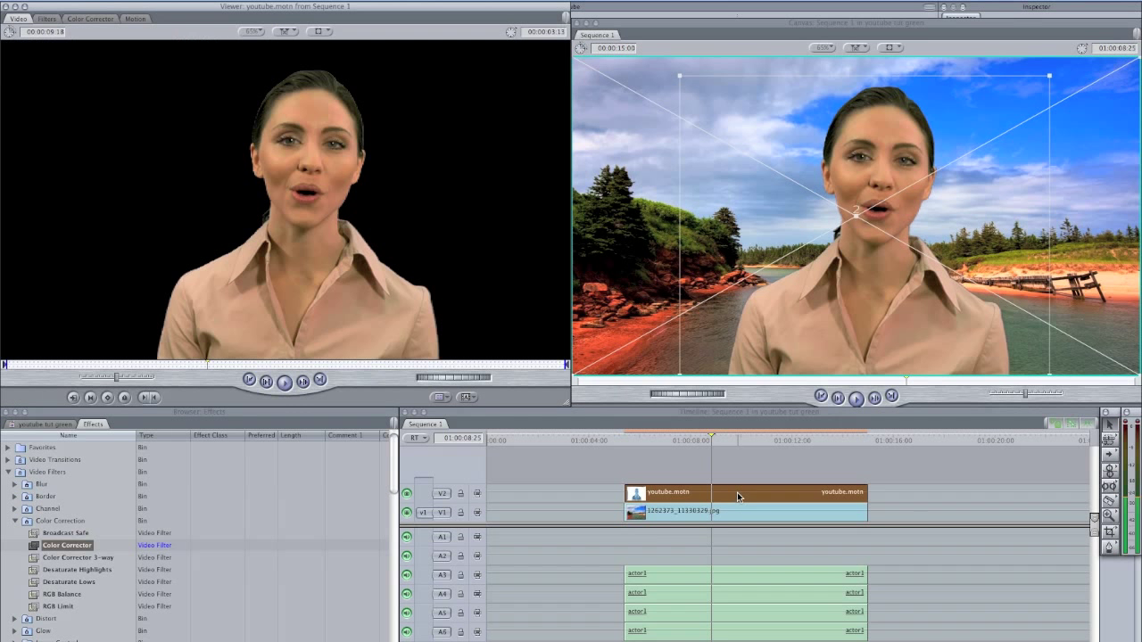
pyautogui.click(101, 19)
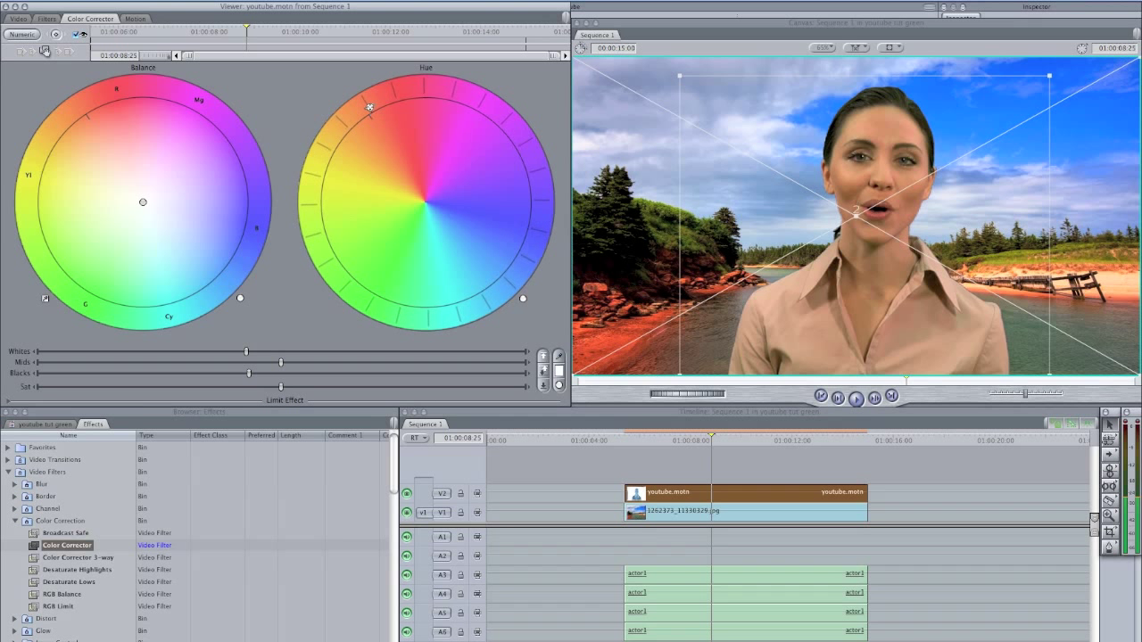
pyautogui.click(262, 353)
pyautogui.moveTo(281, 361); pyautogui.dragTo(304, 367)
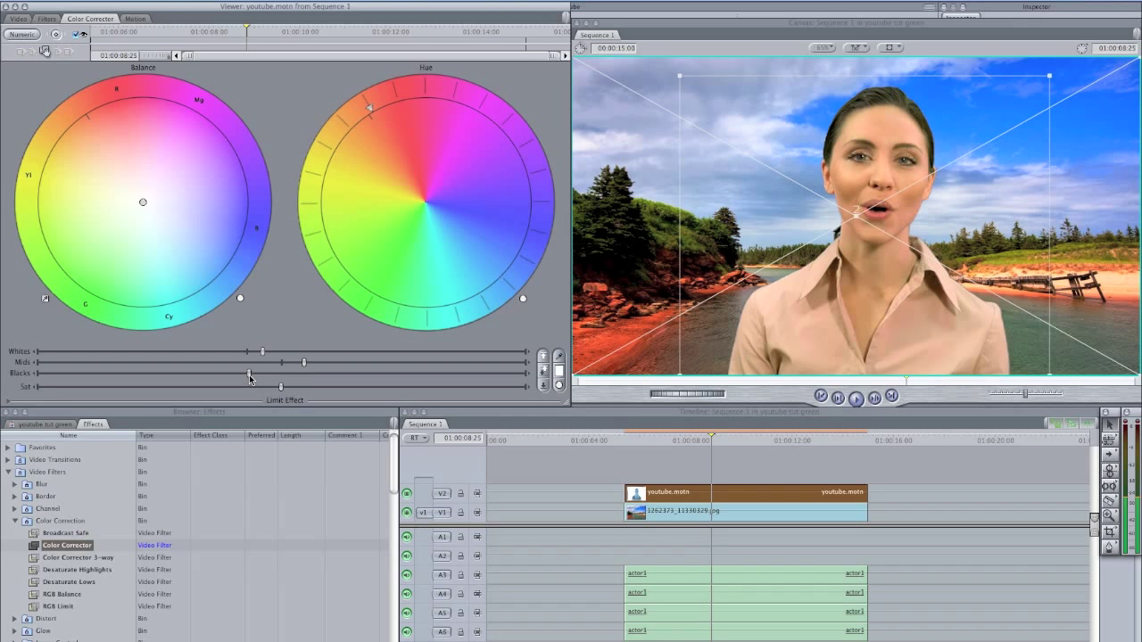
pyautogui.moveTo(249, 378); pyautogui.dragTo(244, 379)
pyautogui.click(723, 470)
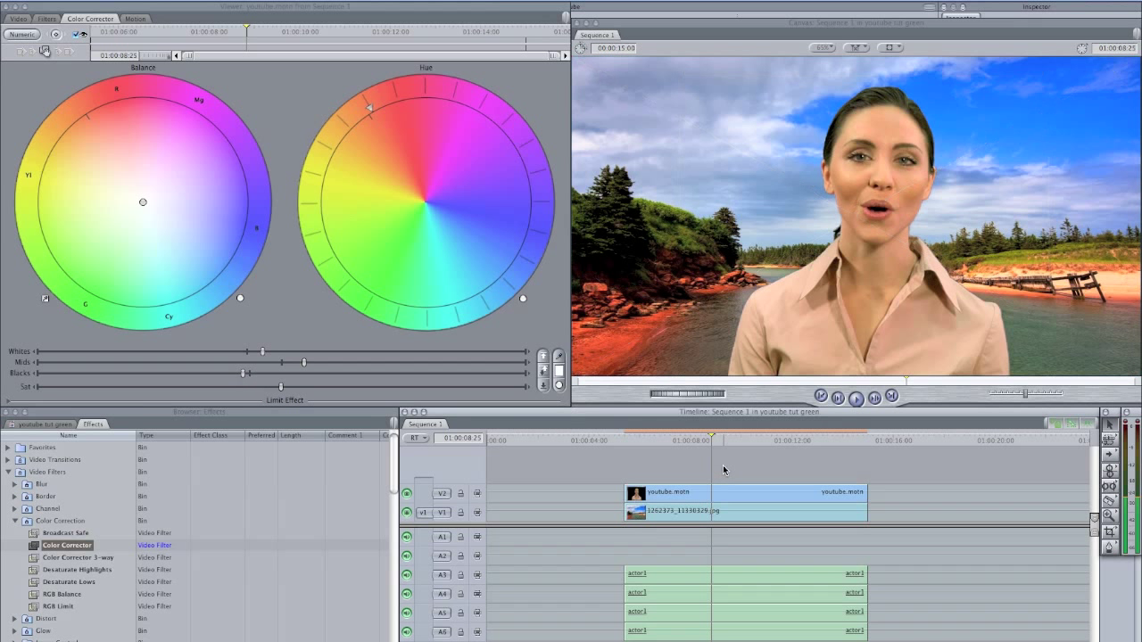
pyautogui.click(678, 441)
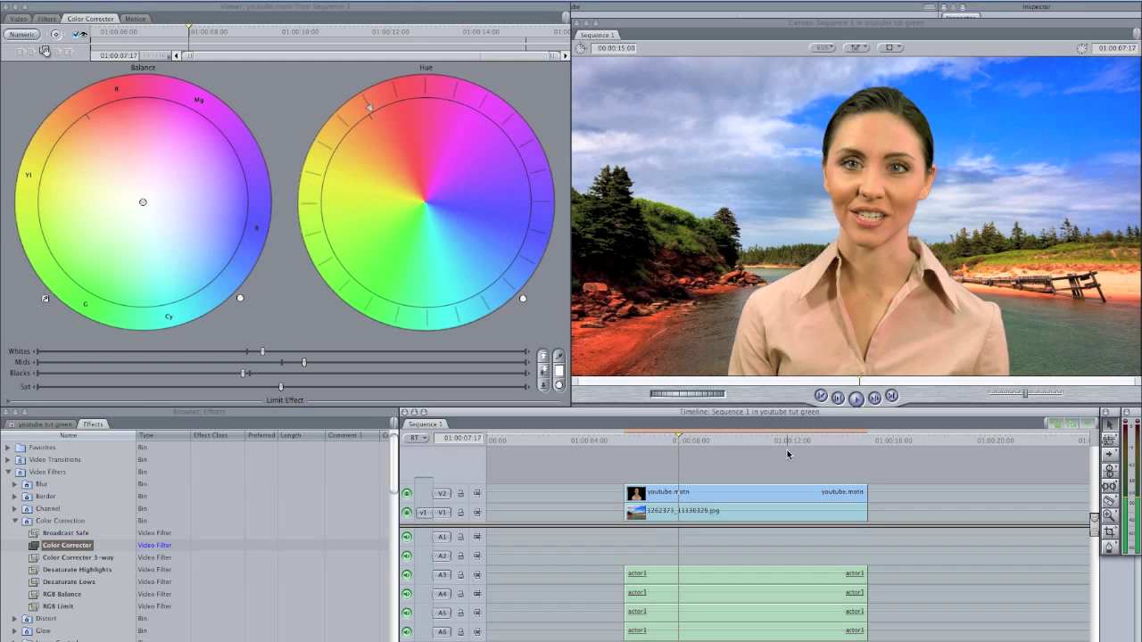
pyautogui.click(713, 440)
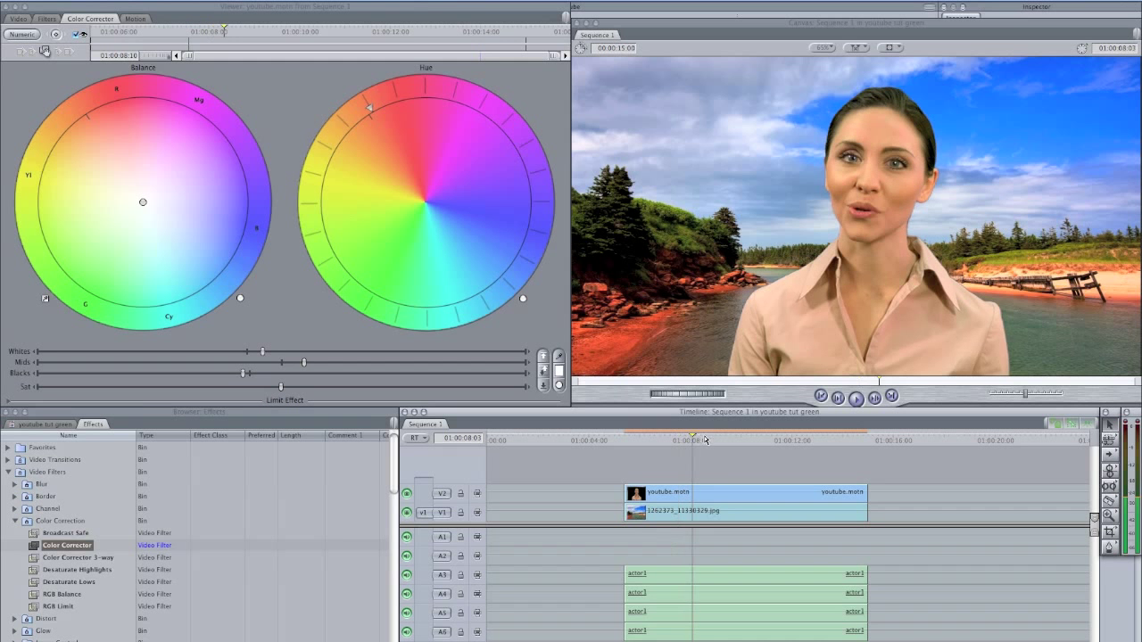
pyautogui.moveTo(730, 439)
pyautogui.mouseDown()
pyautogui.moveTo(758, 439)
pyautogui.moveTo(701, 440)
pyautogui.moveTo(730, 445)
pyautogui.mouseUp()
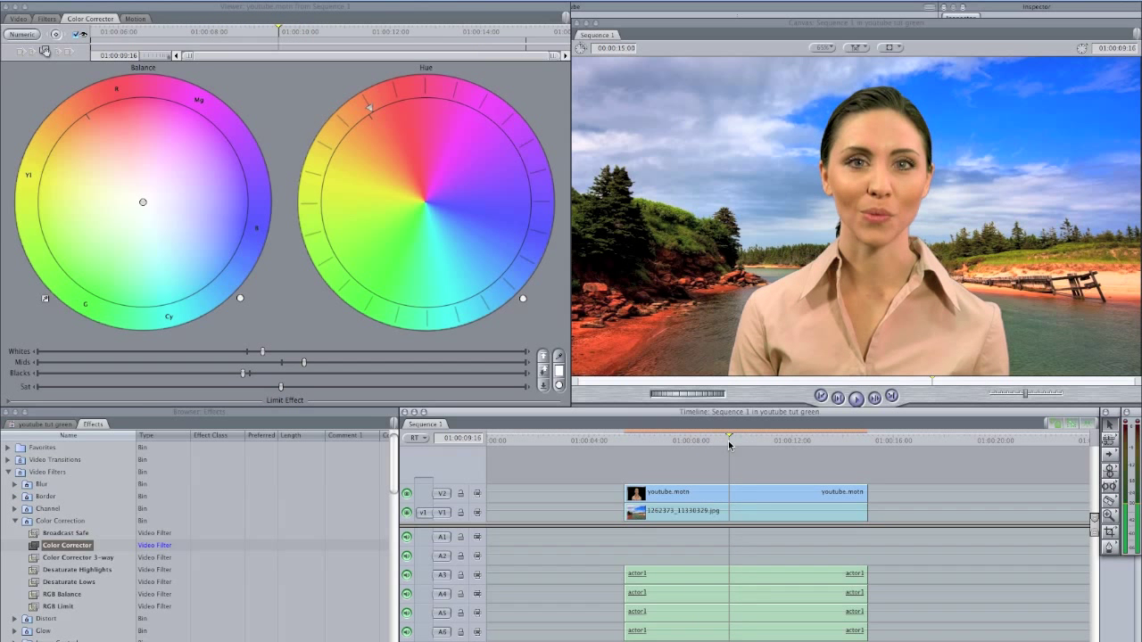